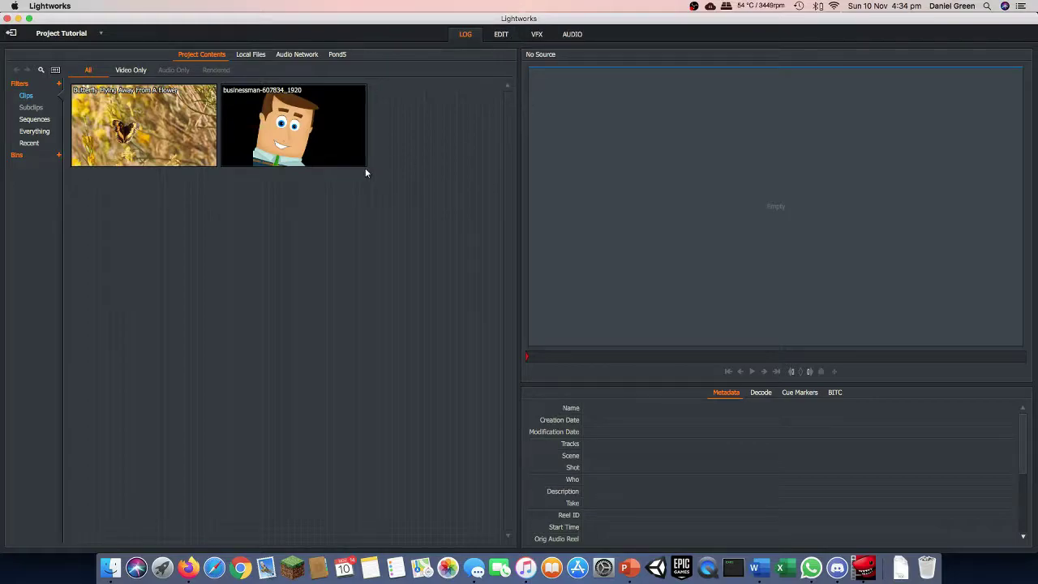
Switch to the editing workspace and add a second video track to the empty sequence
mouse_move(364, 163)
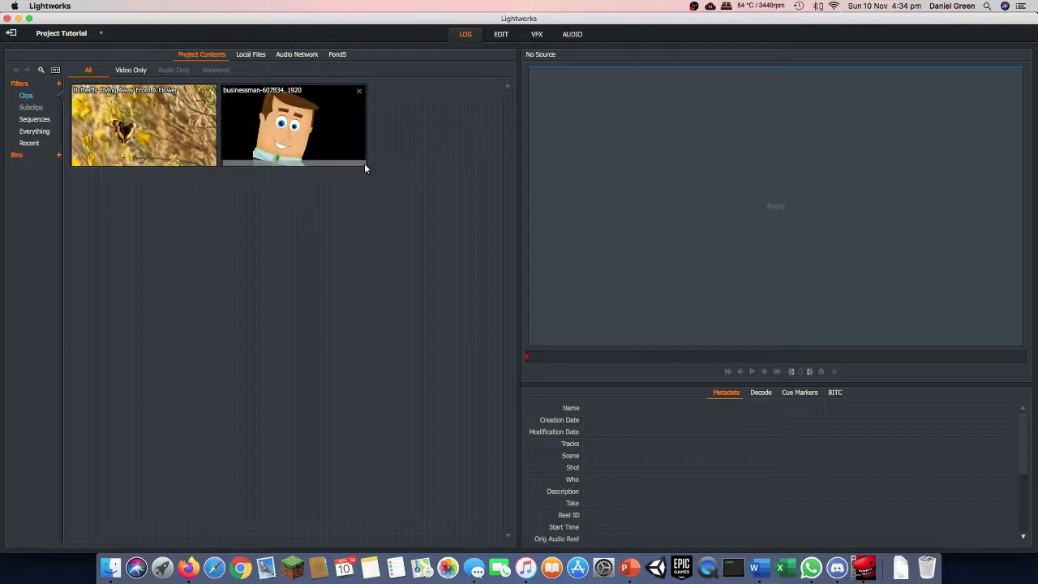
left_click(502, 35)
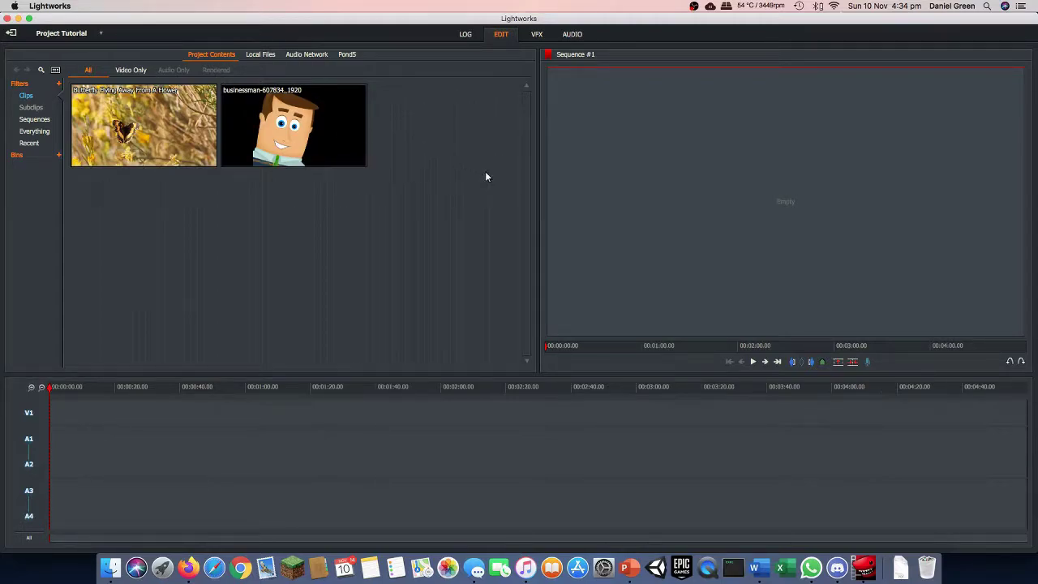
key("XF86AudioLowerVolume")
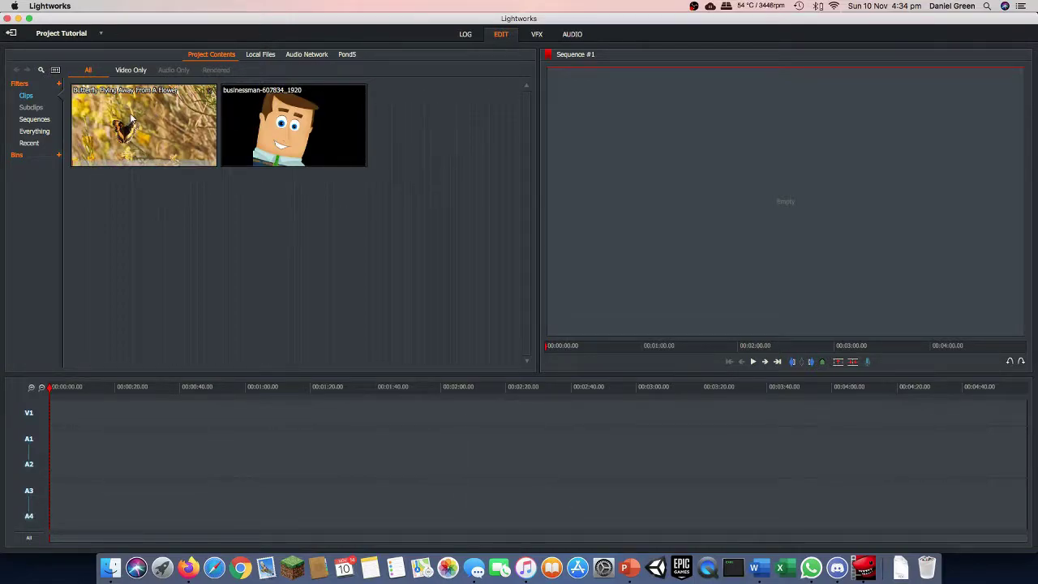
left_click_drag(131, 119, 92, 246)
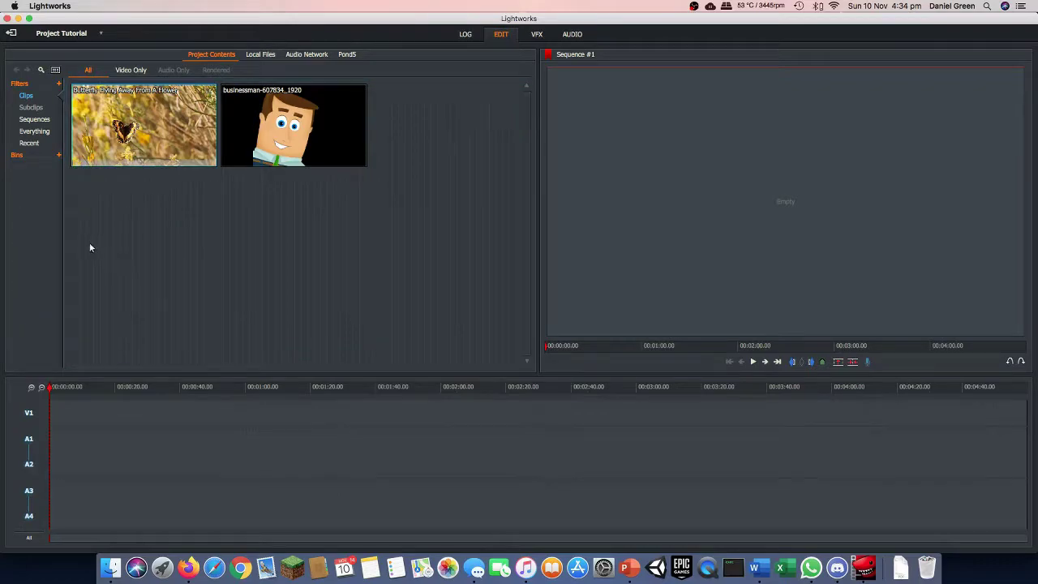
right_click(10, 404)
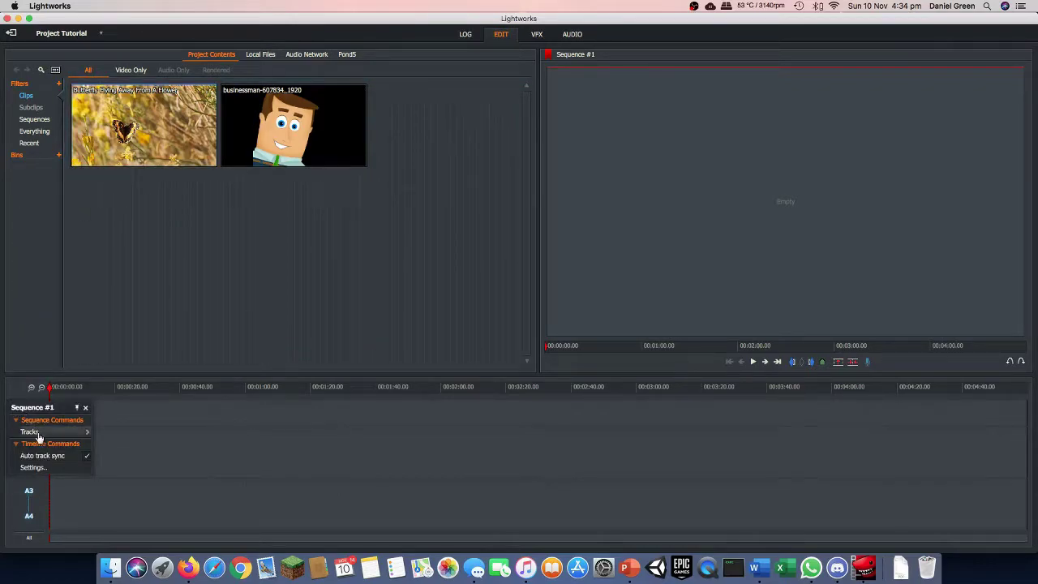
mouse_move(40, 436)
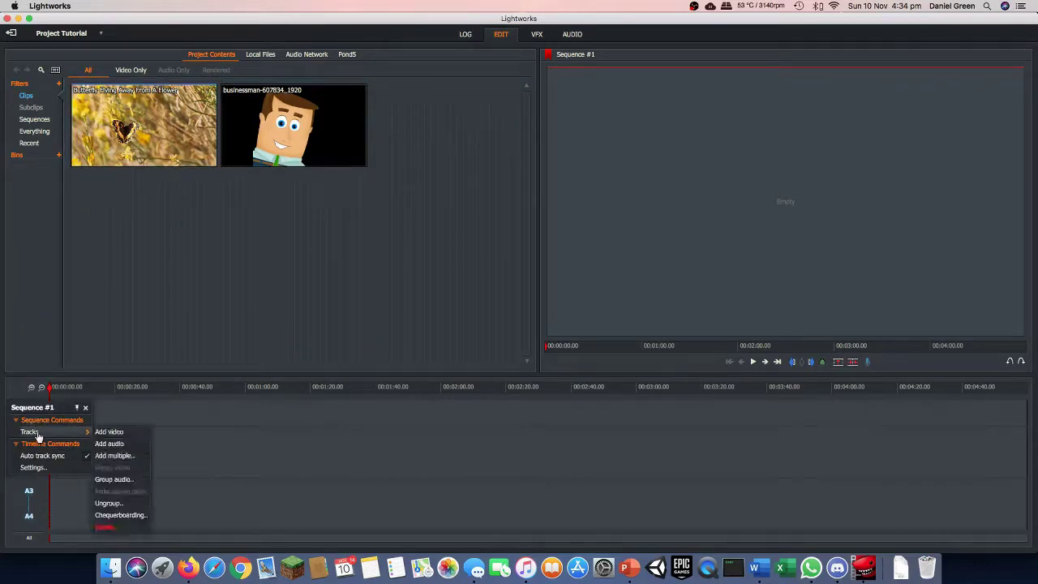
left_click(101, 433)
Place the butterfly clip at the start of track V2 with its audio on A1 and A2, and preview it
left_click_drag(122, 132, 52, 445)
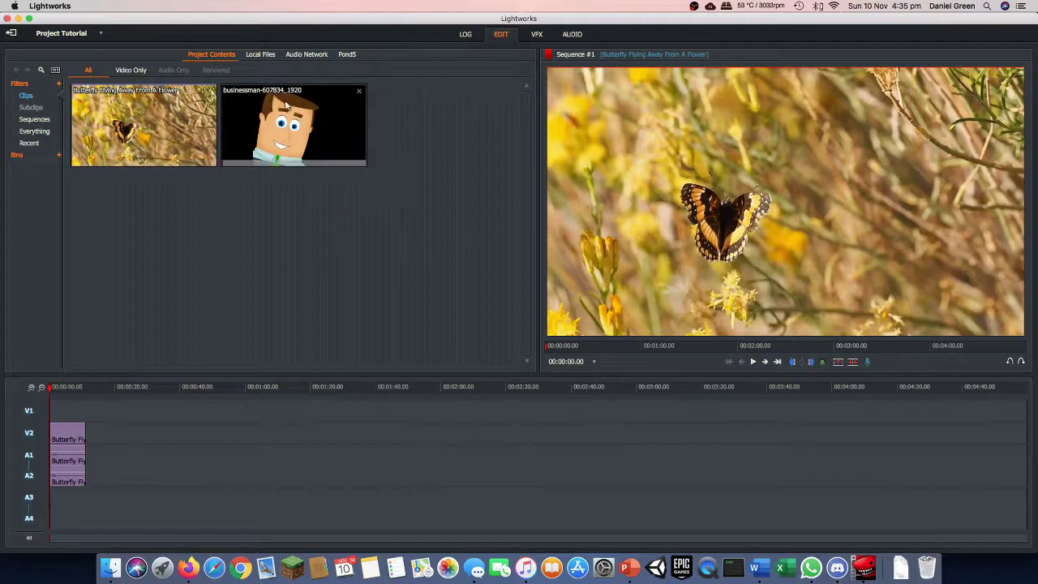
left_click(754, 363)
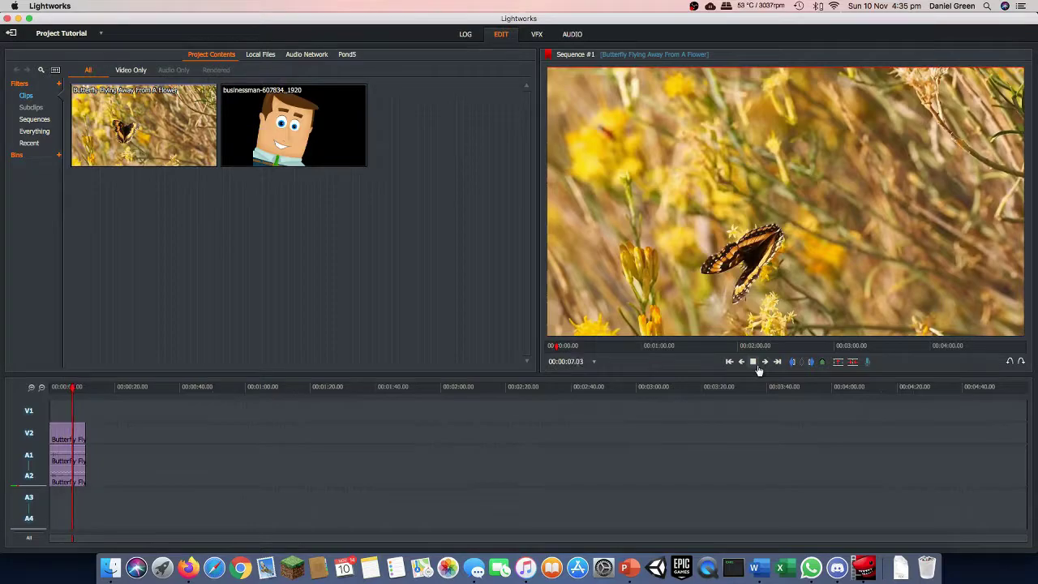
left_click(753, 362)
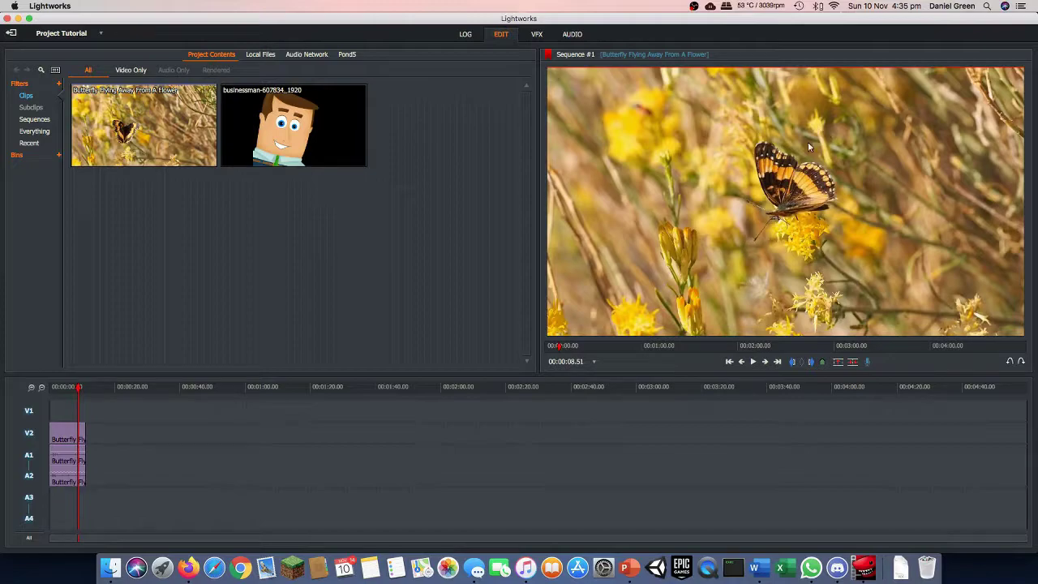
Place the businessman image on track V1 at the sequence start and play the sequence from the beginning
left_click_drag(292, 136, 162, 415)
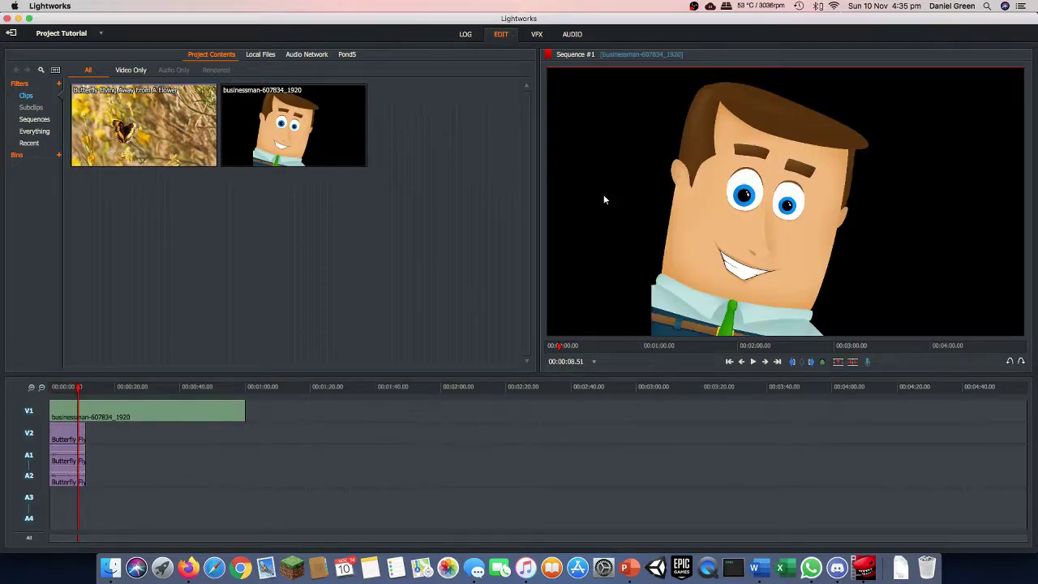
left_click_drag(77, 388, 49, 388)
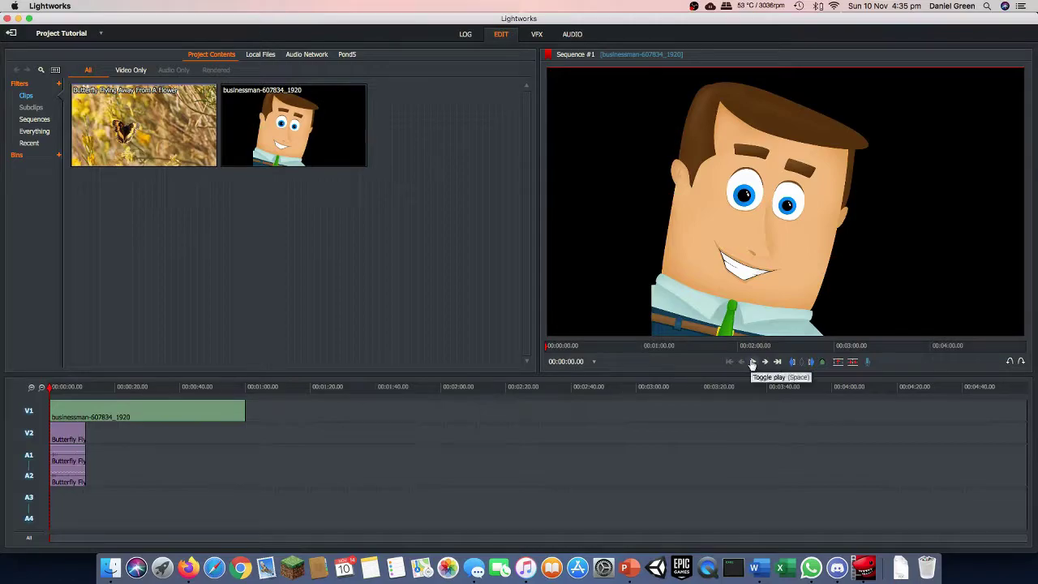
left_click(753, 363)
left_click(753, 362)
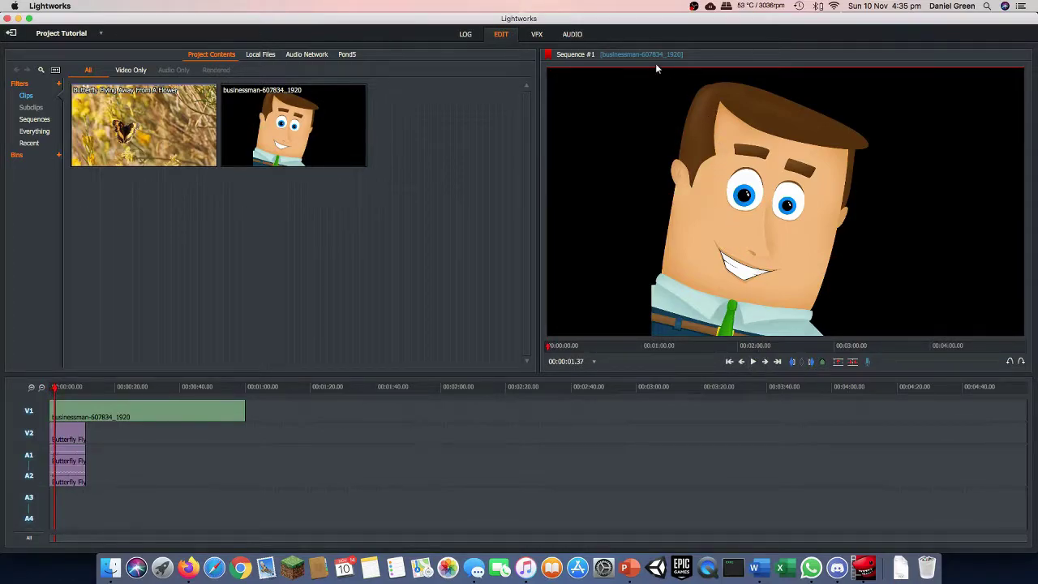
In the VFX workspace, apply the Top Right picture-in-picture preset from the DVE category to the businessman clip on V1
left_click(537, 35)
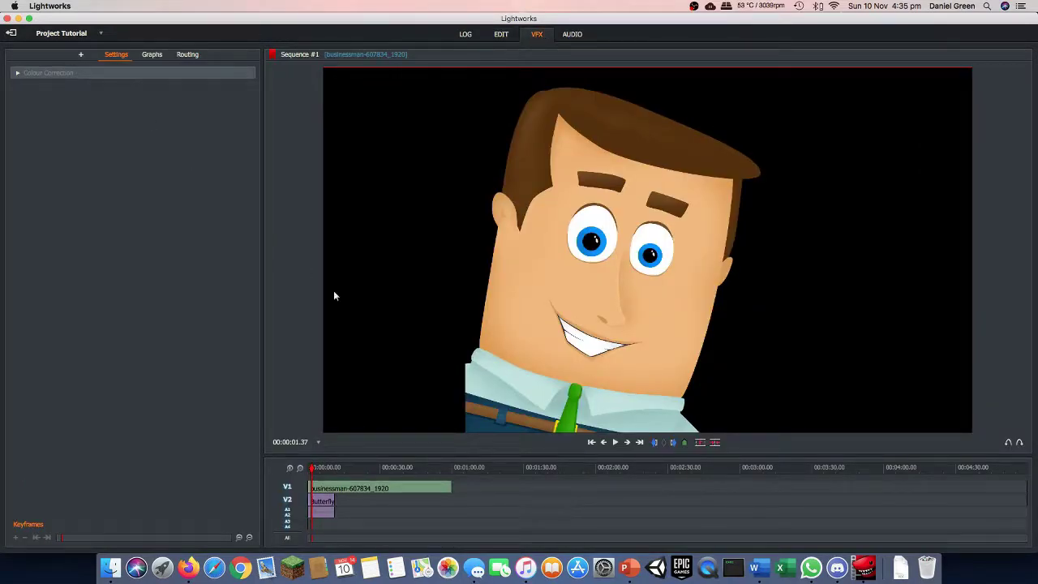
left_click(308, 468)
left_click(80, 55)
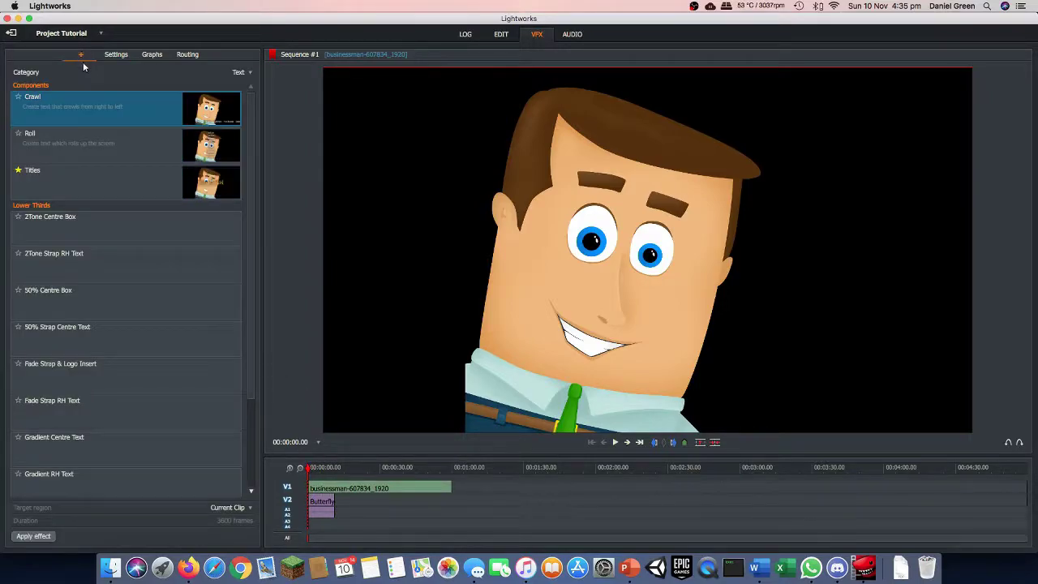
left_click(239, 75)
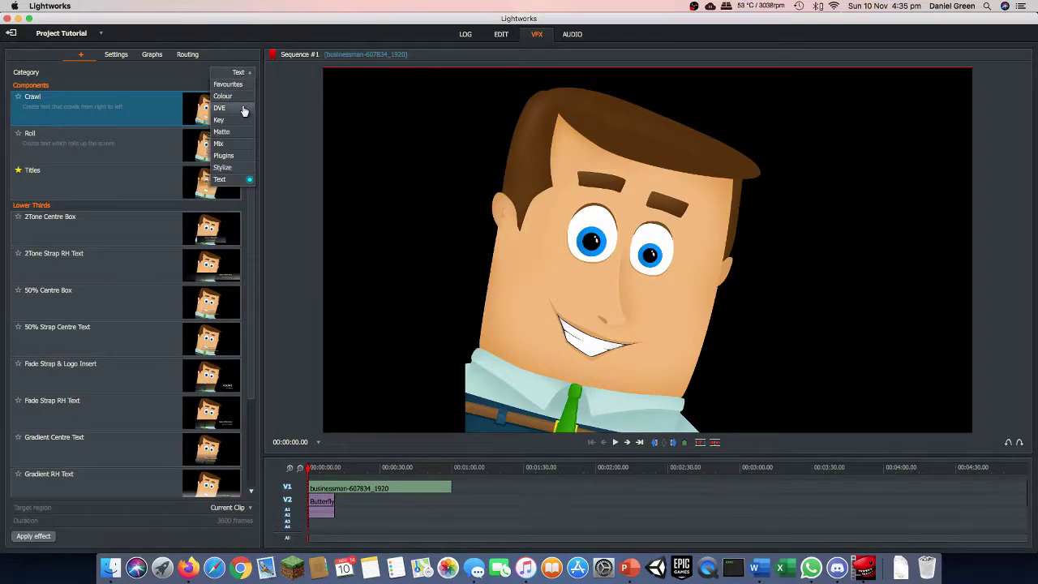
left_click(241, 106)
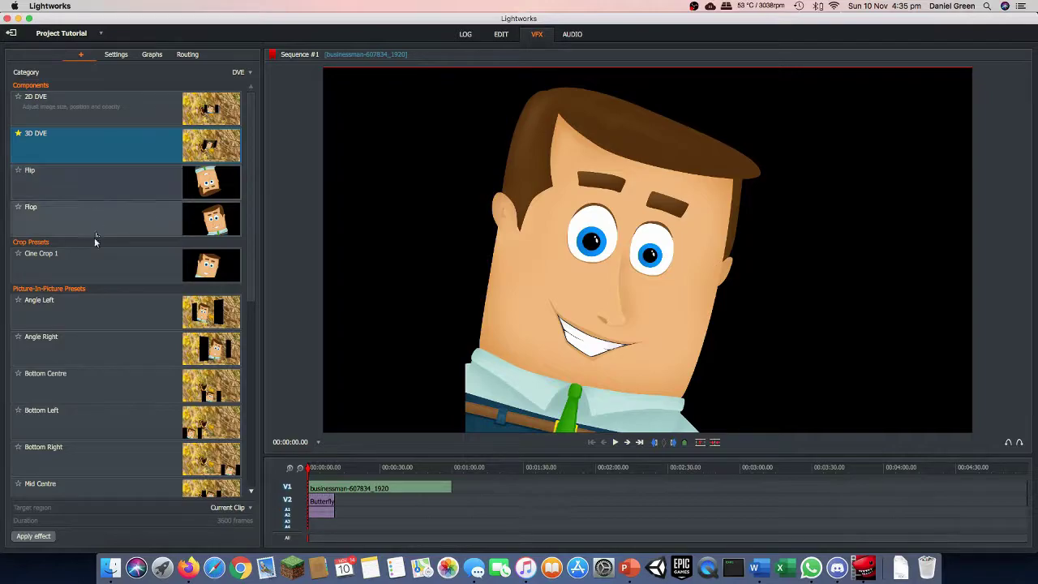
scroll(98, 396, "down", 2)
scroll(98, 396, "down", 2)
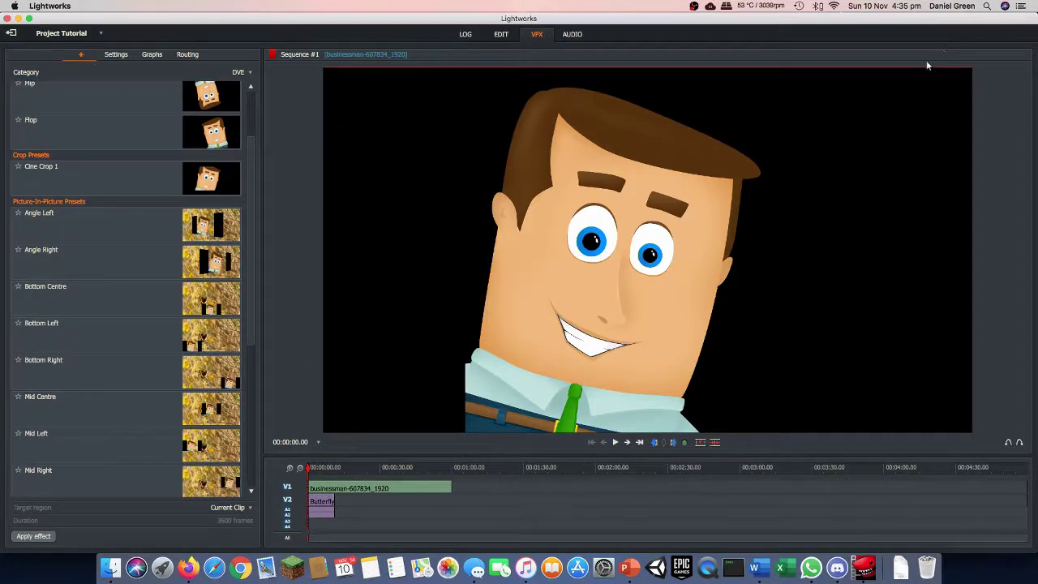
scroll(83, 340, "down", 7)
scroll(85, 340, "down", 1)
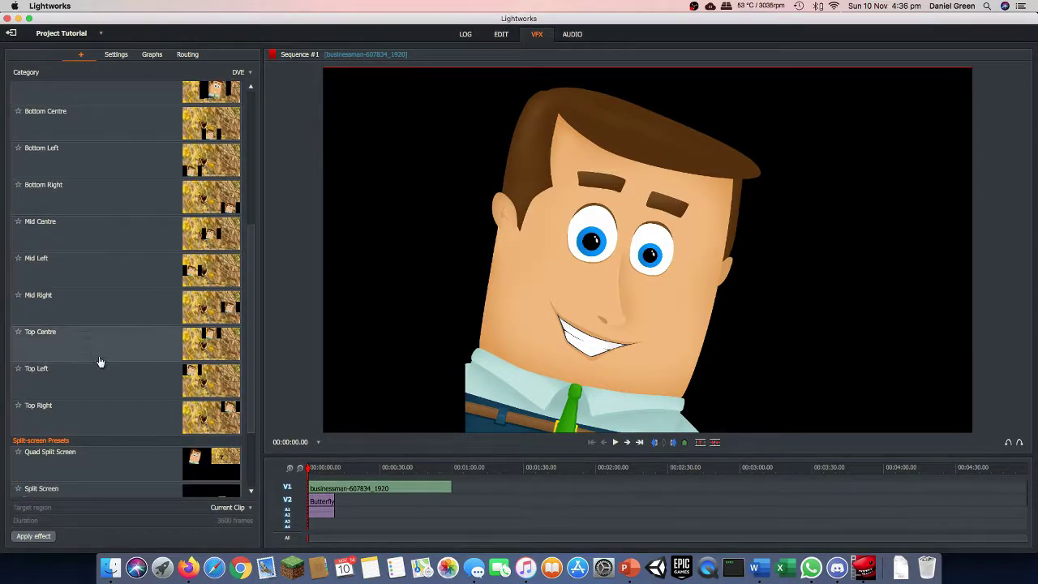
left_click_drag(132, 431, 372, 486)
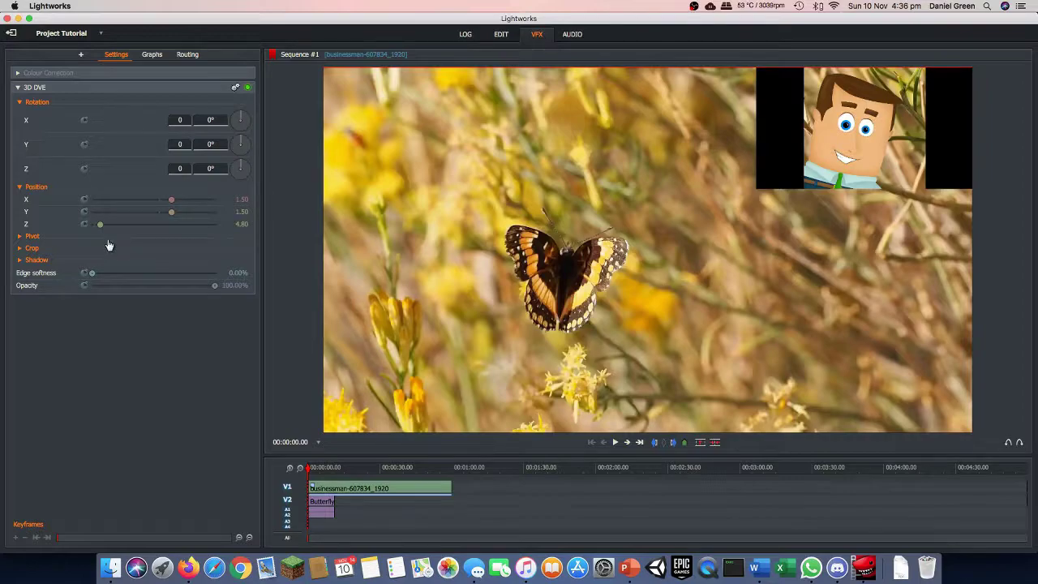
Crop the businessman overlay 22.03% on the left and 22.47% on the right with keyframing, and set position X to 1.78 and Z to 4.74
left_click(25, 249)
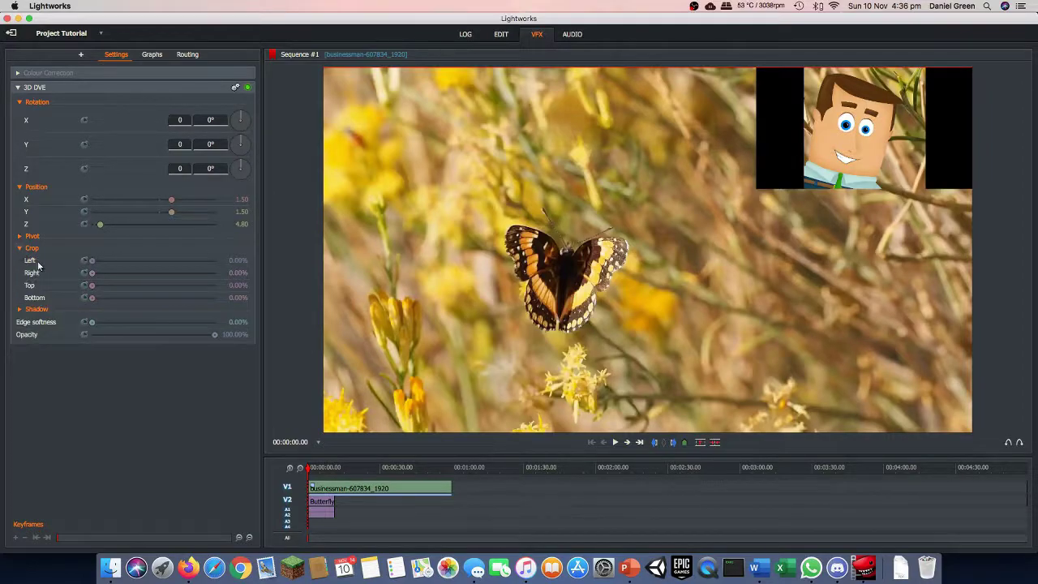
left_click(83, 285)
left_click(85, 297)
mouse_move(94, 288)
left_mouse_down()
mouse_move(179, 294)
mouse_move(85, 297)
left_mouse_up()
left_click_drag(92, 261, 119, 277)
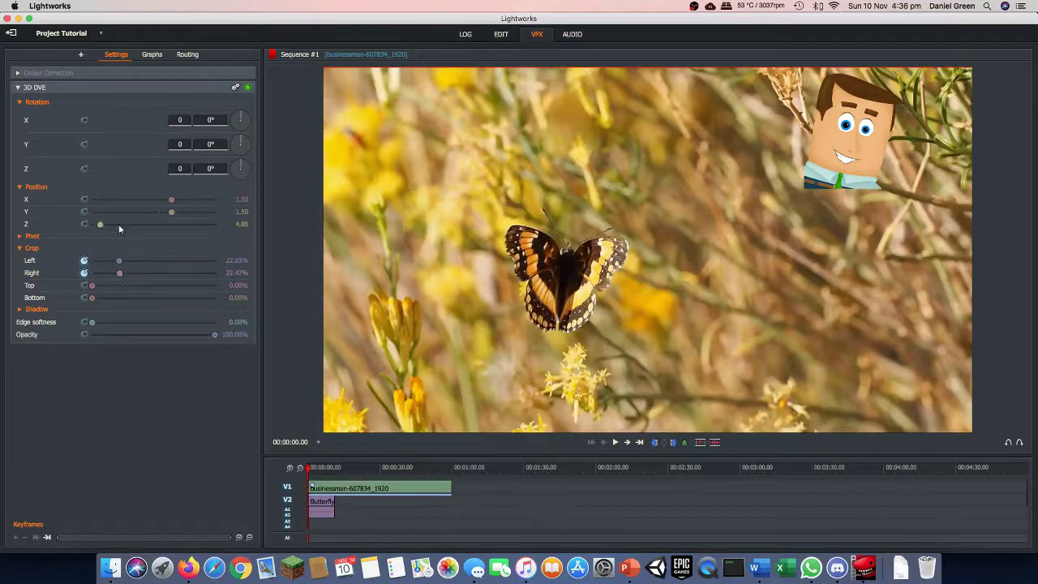
left_click_drag(103, 225, 102, 226)
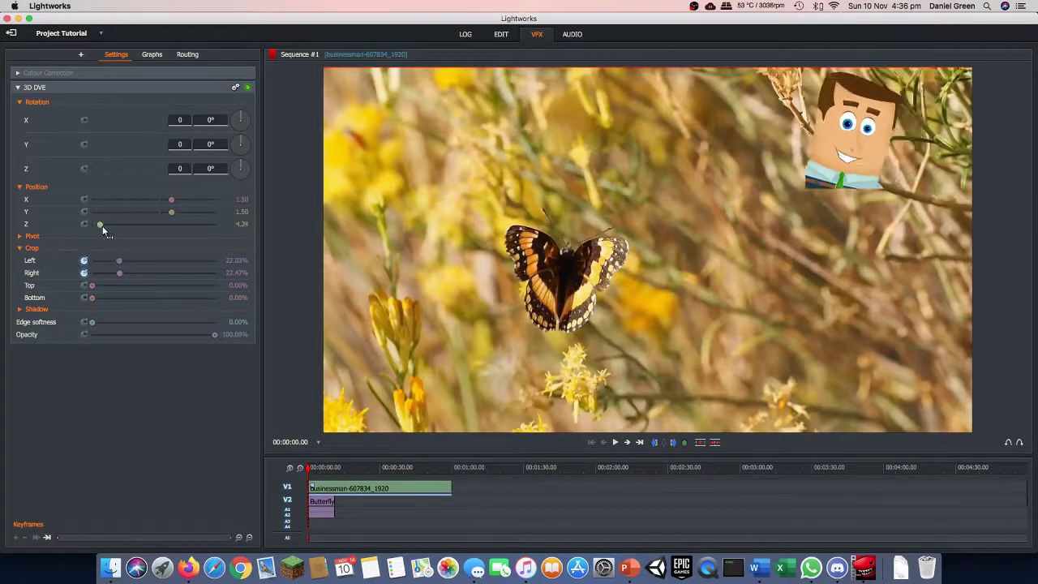
left_click_drag(169, 205, 176, 206)
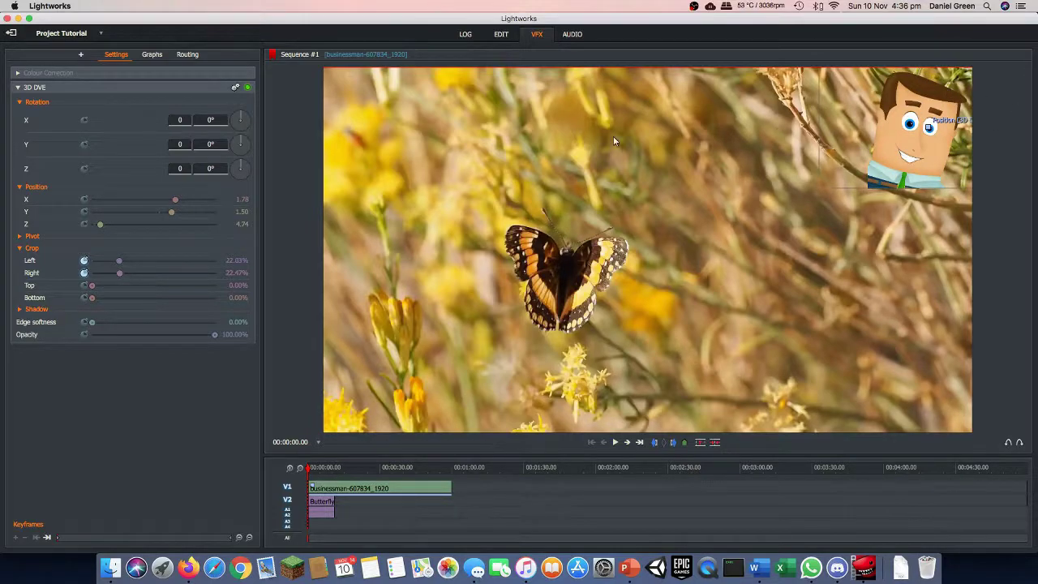
Play the sequence to check the overlay, and trim the businessman clip's end to match the butterfly clip's end
left_click(616, 443)
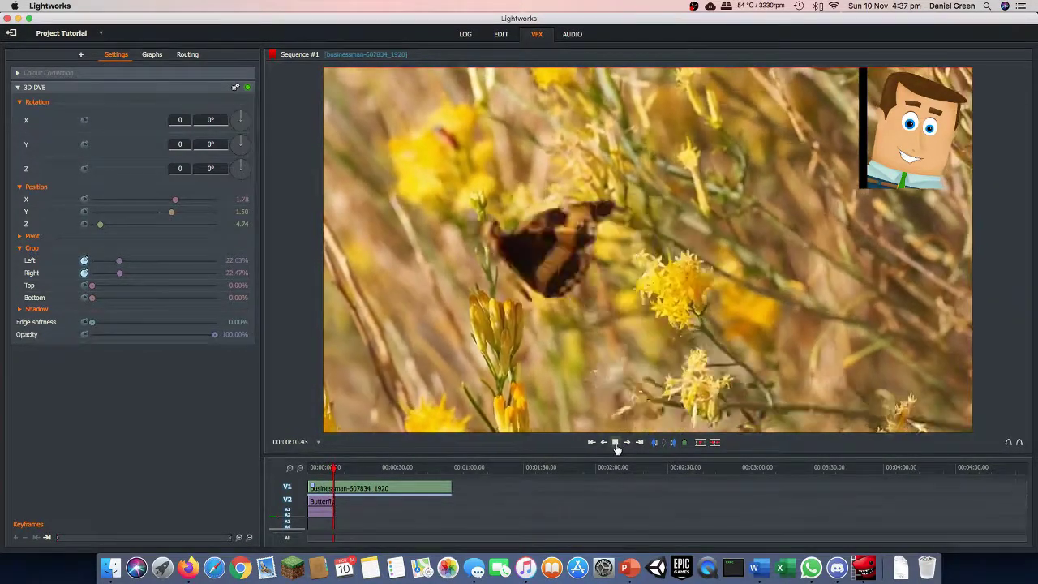
left_click(616, 443)
left_click(615, 442)
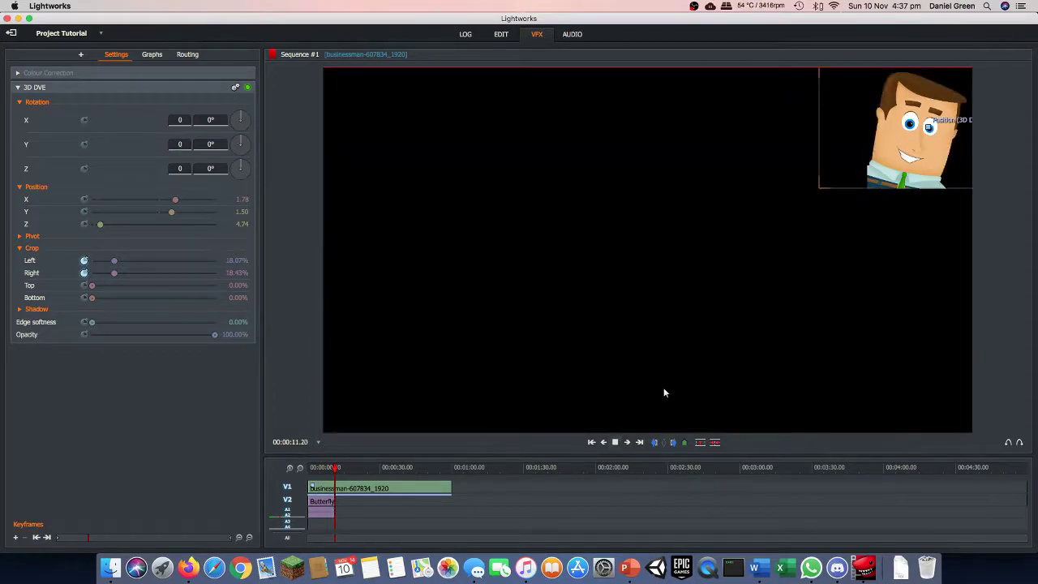
left_click(614, 446)
left_click_drag(447, 489, 332, 498)
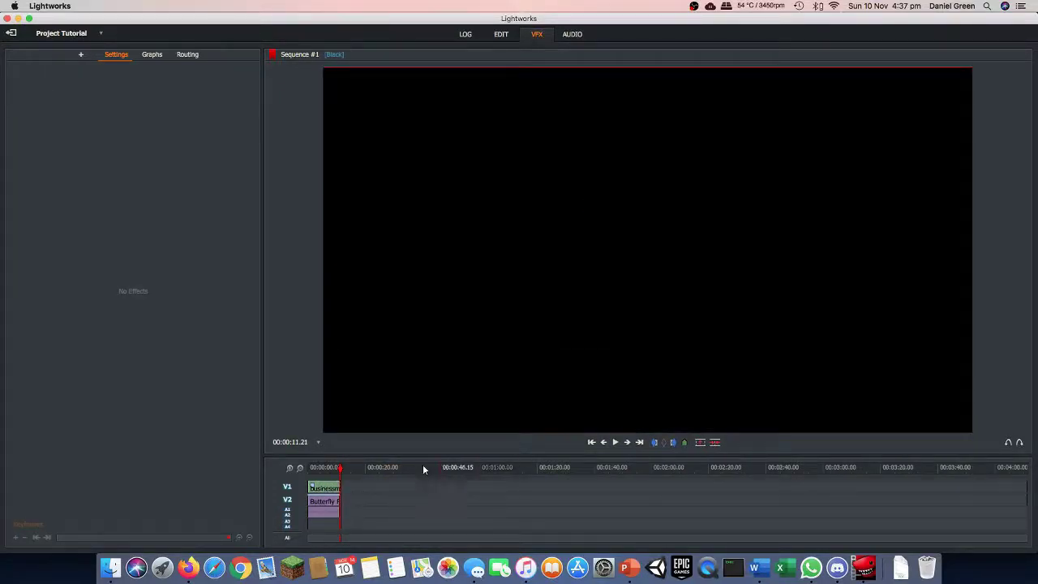
Adjust the businessman overlay's crop to left 22.47% and right 25.11% at 00:00:03.13, and left 22.47% at 00:00:10.24
left_click_drag(340, 471, 300, 481)
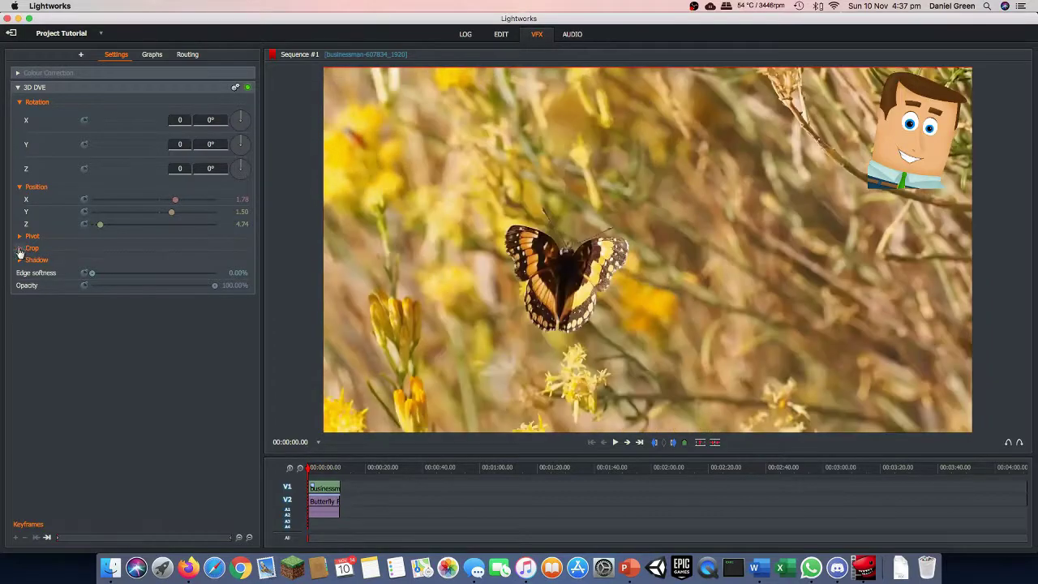
left_click(23, 248)
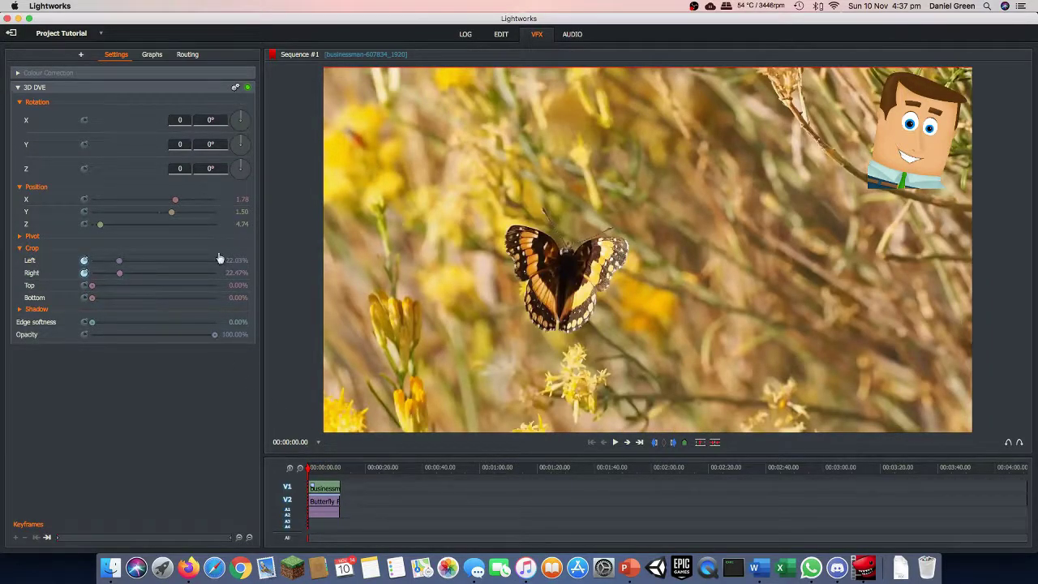
left_click(318, 469)
left_click(318, 469)
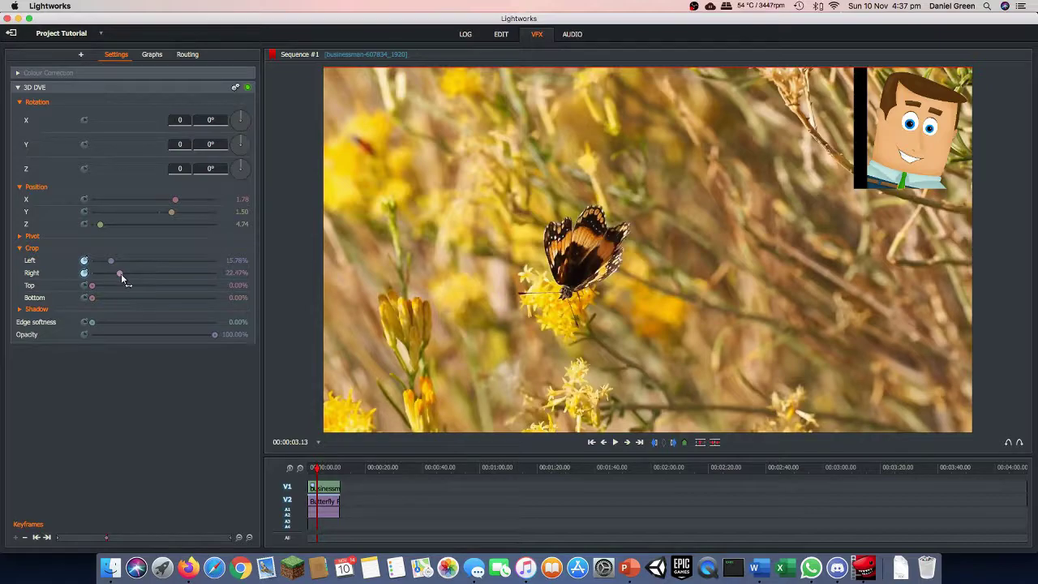
left_click_drag(114, 261, 122, 263)
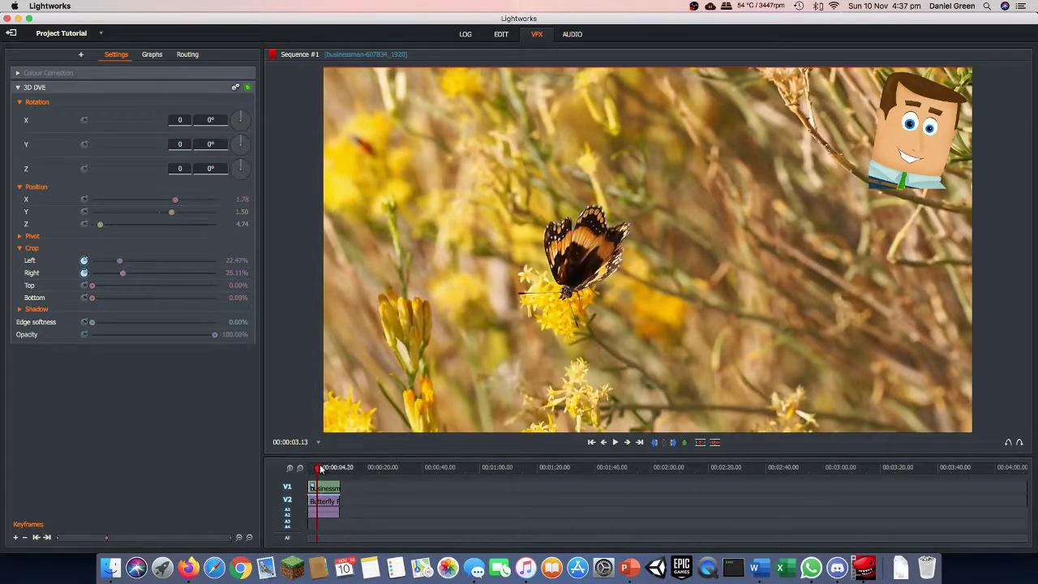
left_click_drag(318, 469, 342, 475)
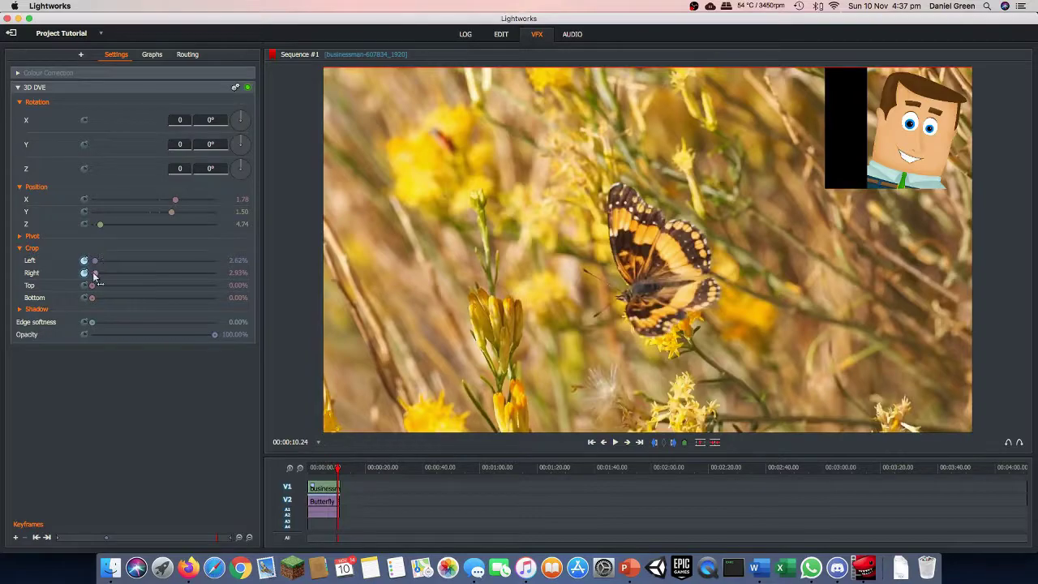
left_click_drag(95, 262, 121, 267)
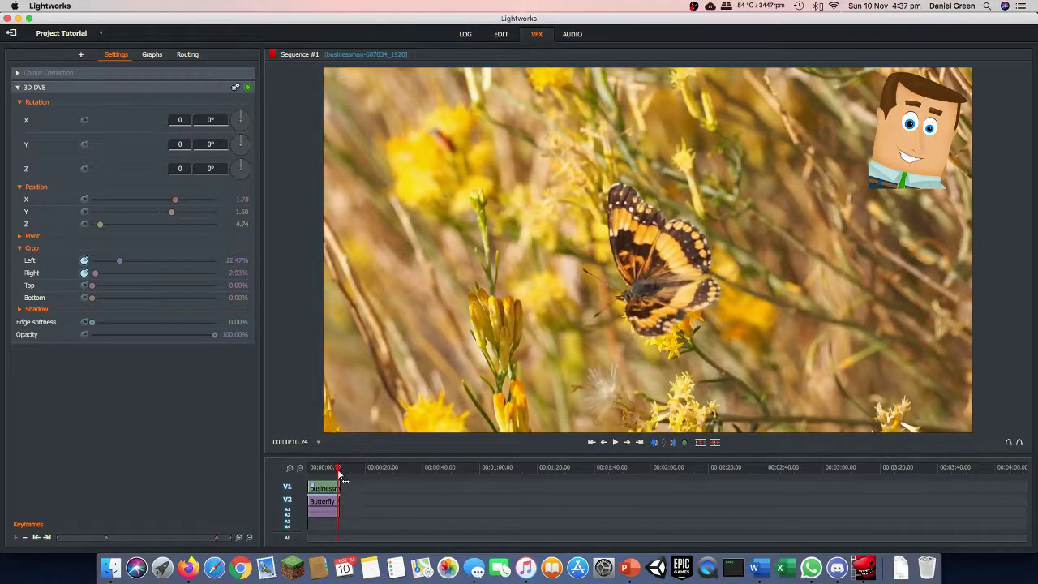
Play the sequence from the start to check the overlay's crop throughout, and return to the editing workspace
left_click_drag(338, 469, 298, 475)
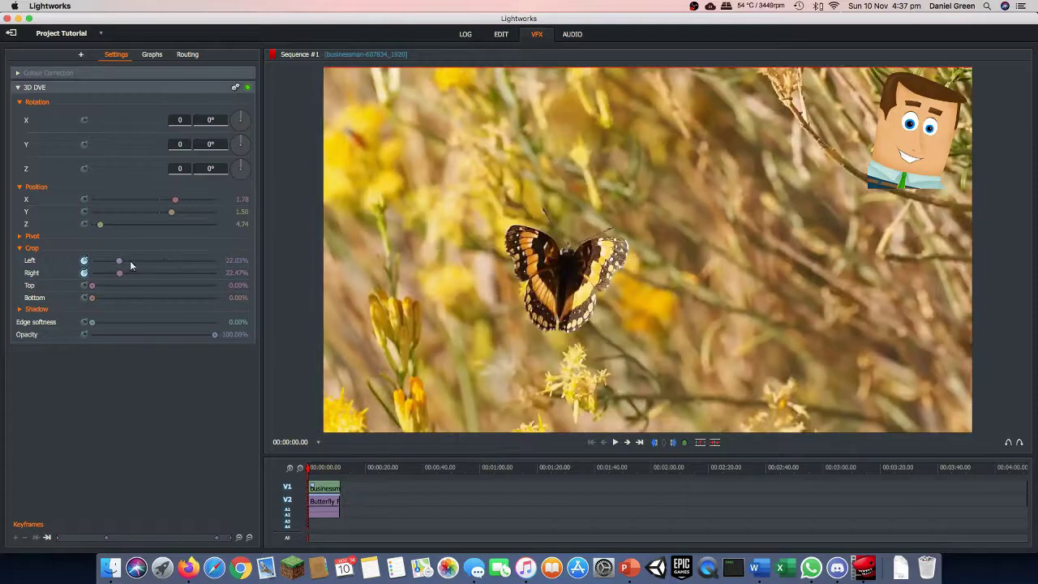
left_click(615, 442)
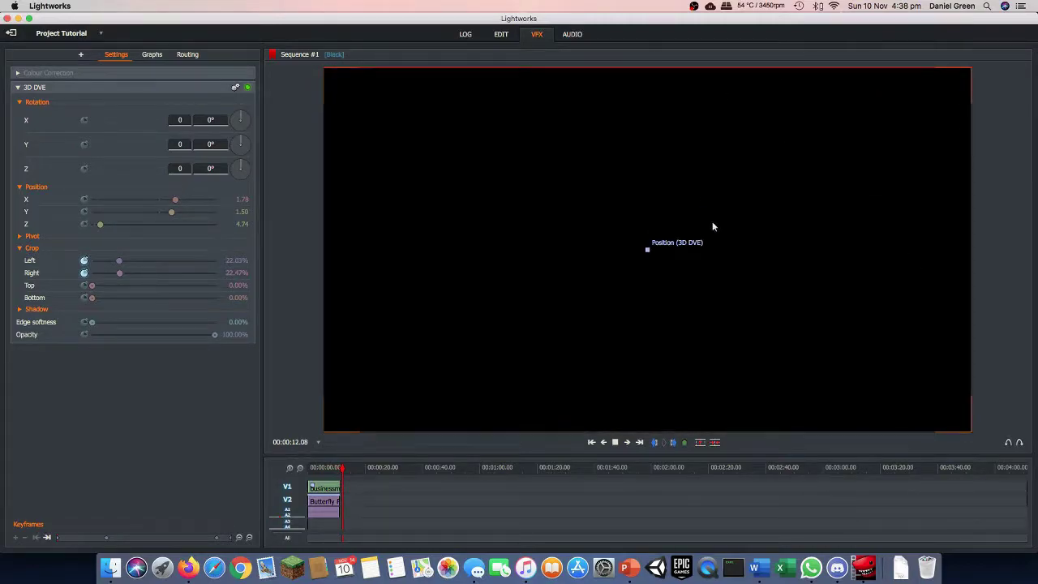
left_click(615, 442)
left_click_drag(347, 468, 301, 478)
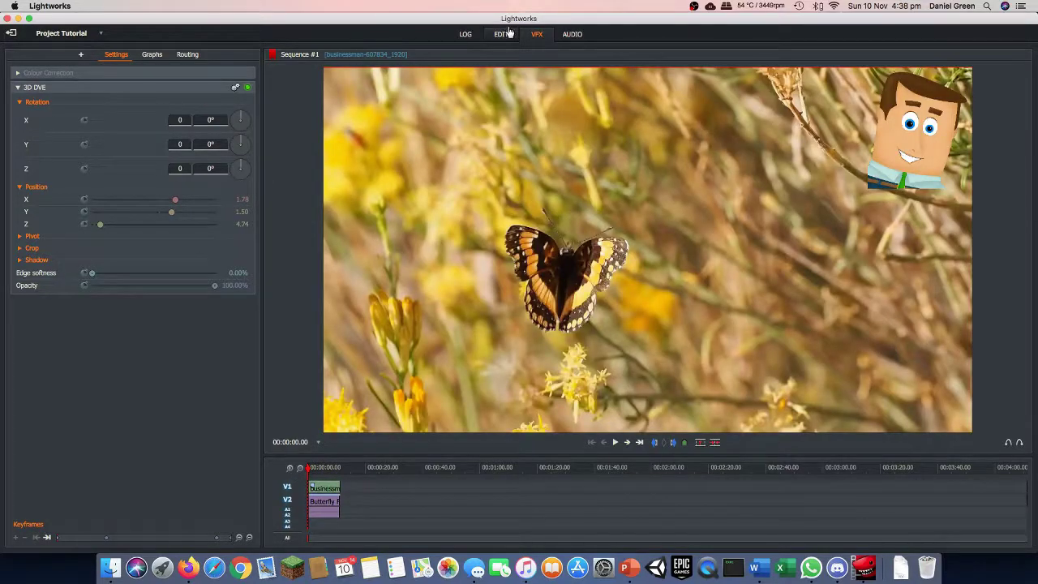
left_click(501, 34)
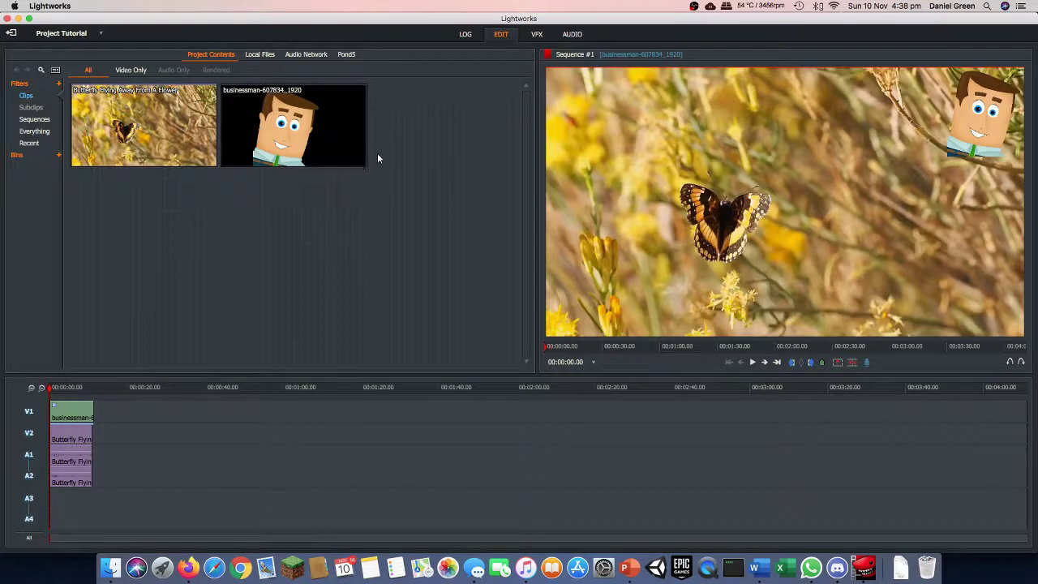